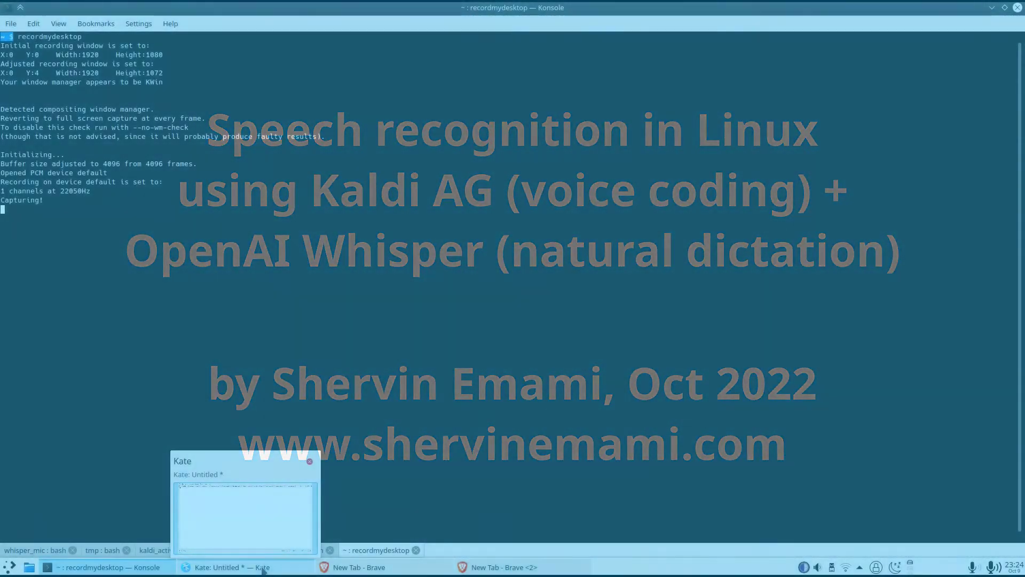
Bring the empty Untitled Kate document forward and launch Kaldi from the microphone tray icon
click(263, 569)
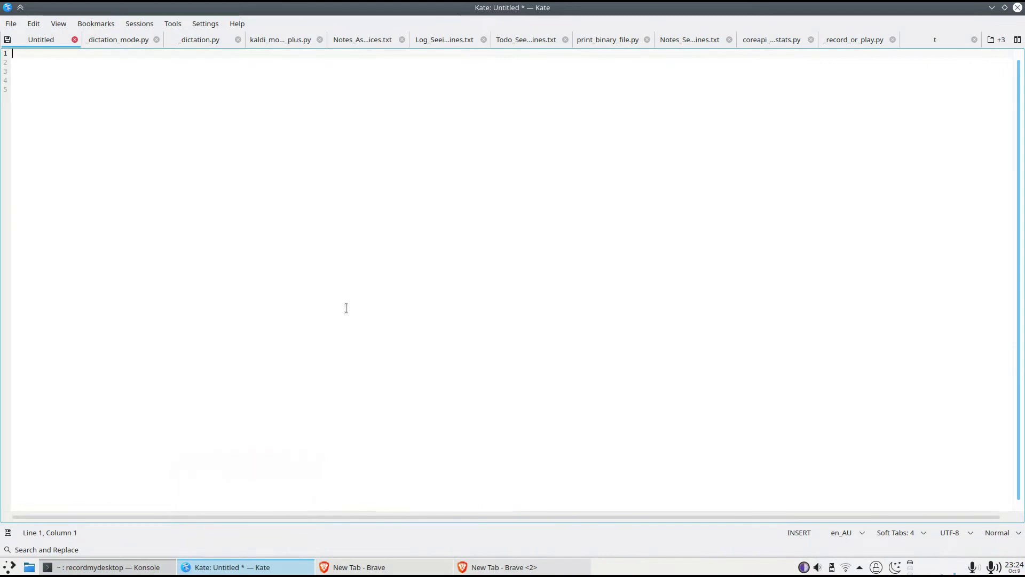
click(967, 558)
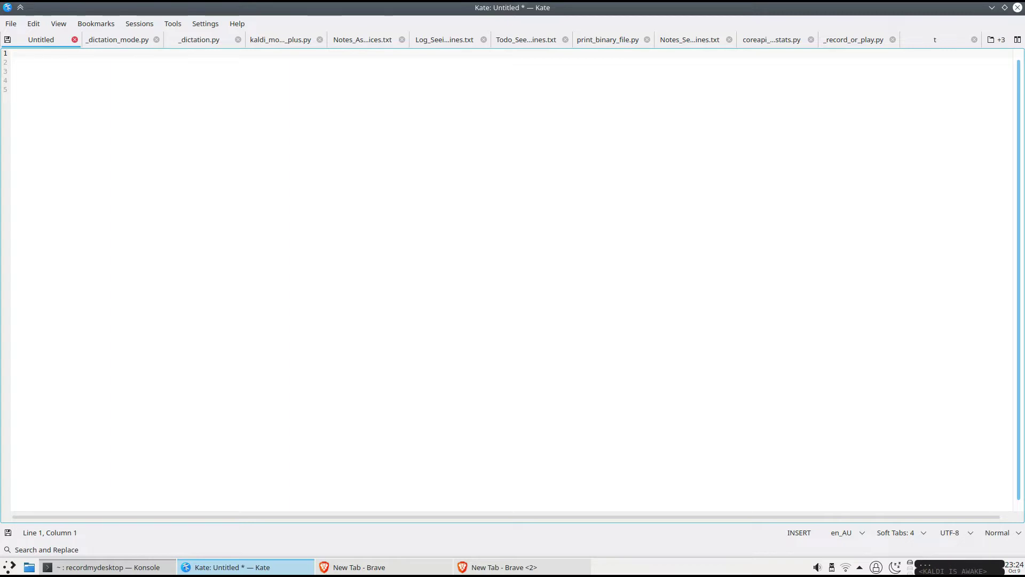
text(abc)
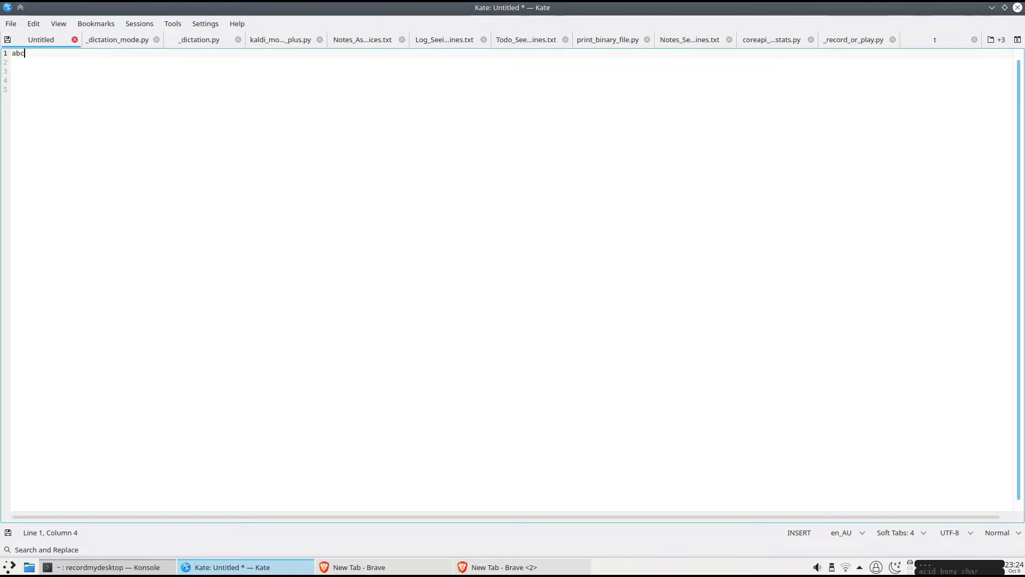
Dictate 'abc' and 'def my_f(int):' on separate lines, ending on a blank third line
key(Return)
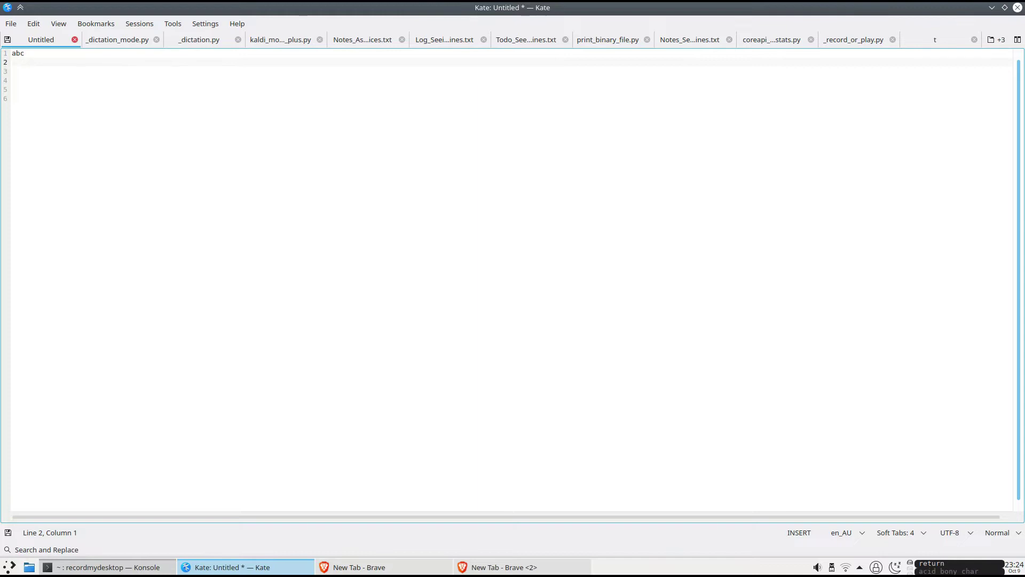
text(def )
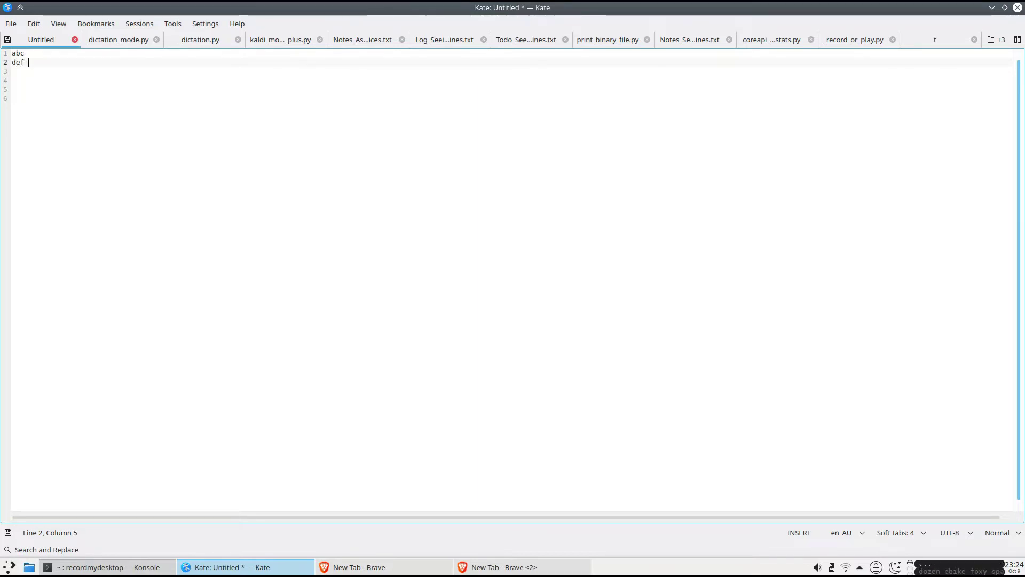
text(my_f()
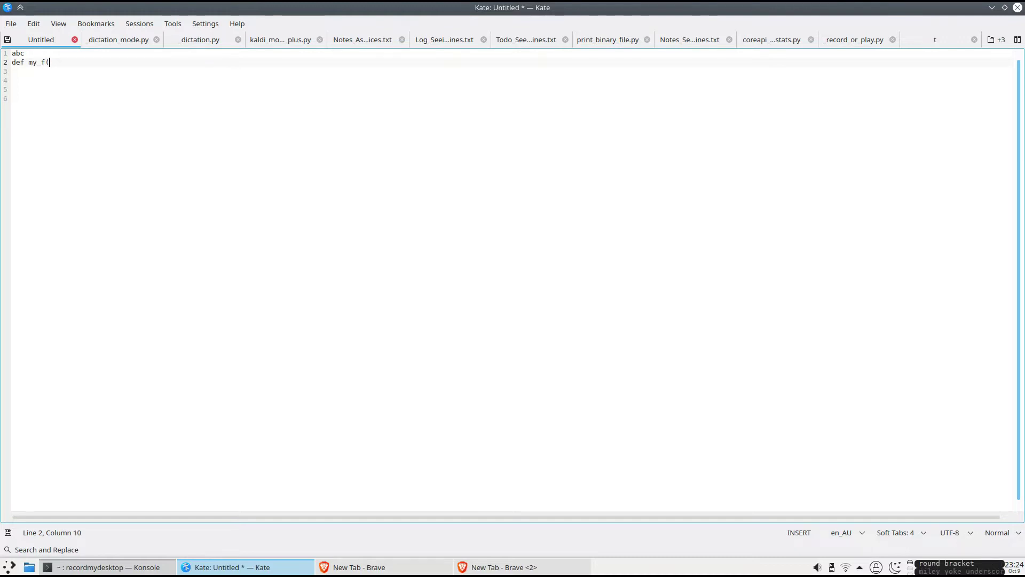
text(int)
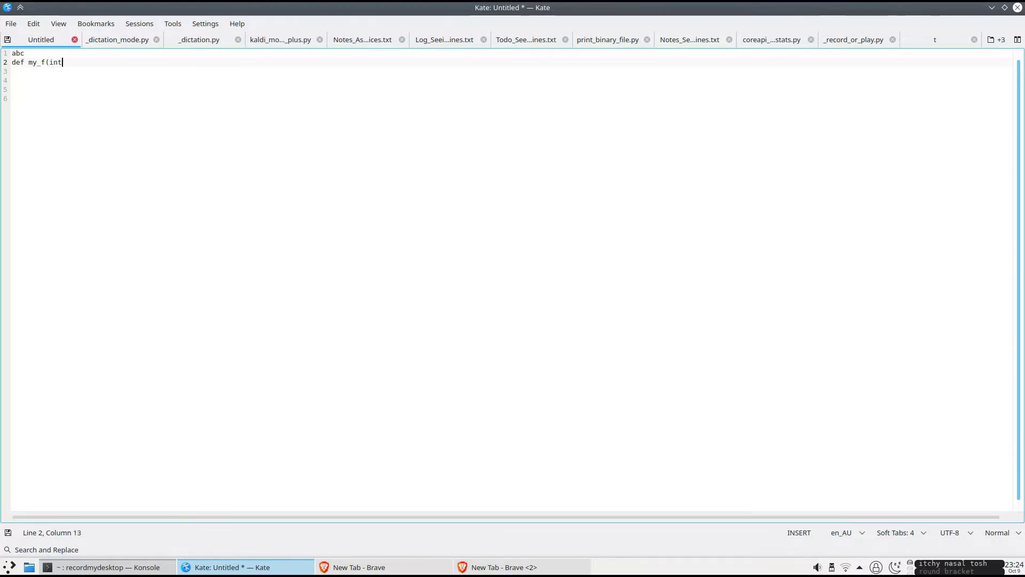
text():)
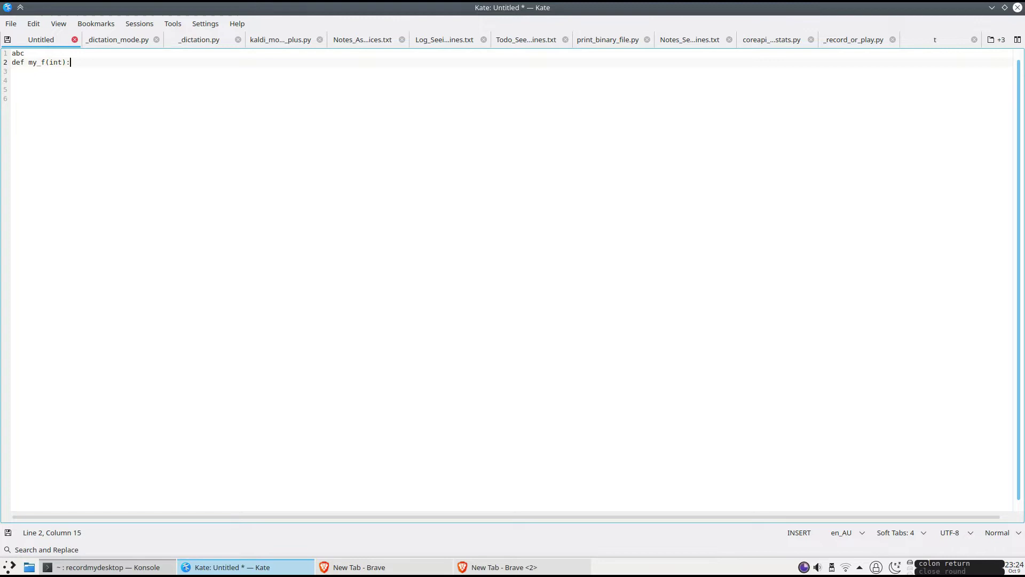
key(Return)
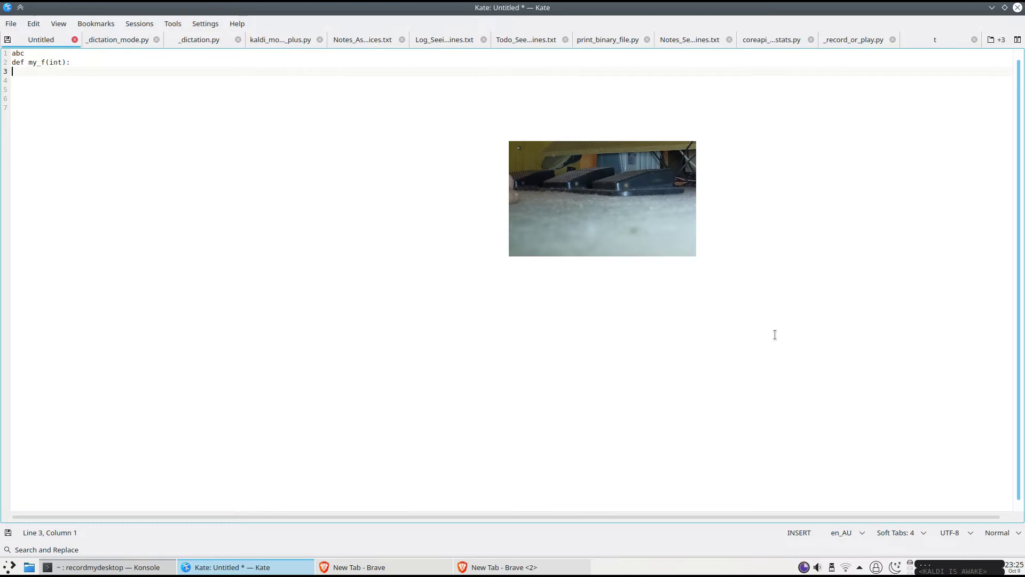
Replace 'abc' with the dictated comment '# Now I can write my comment.', capitalising 'I'
key(Up)
key(Up)
key(shift+End)
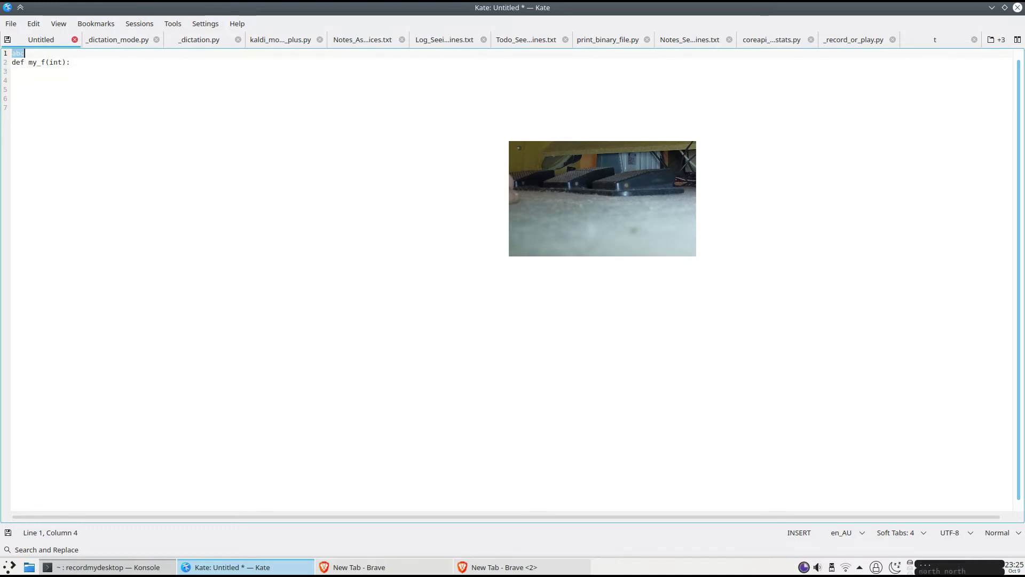
text(# )
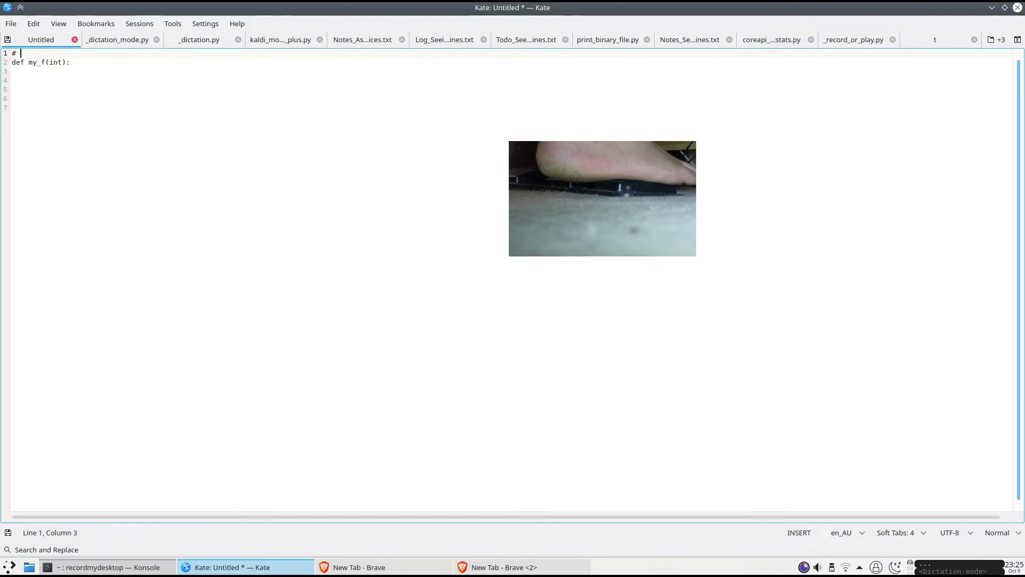
text(Now i can write my comment)
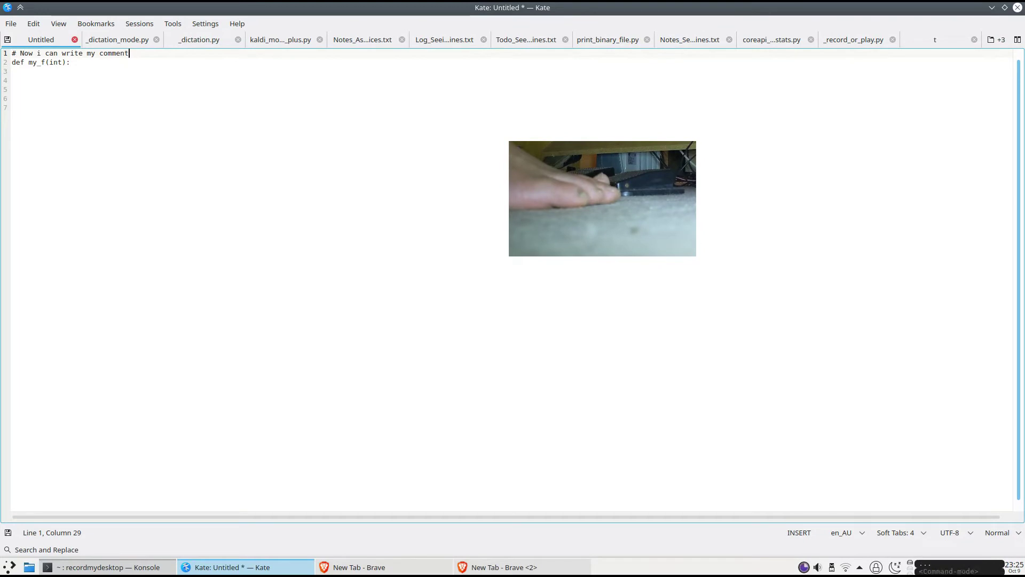
key(Home)
key(ctrl+Right)
key(ctrl+Right)
key(shift+Right)
text(I)
key(End)
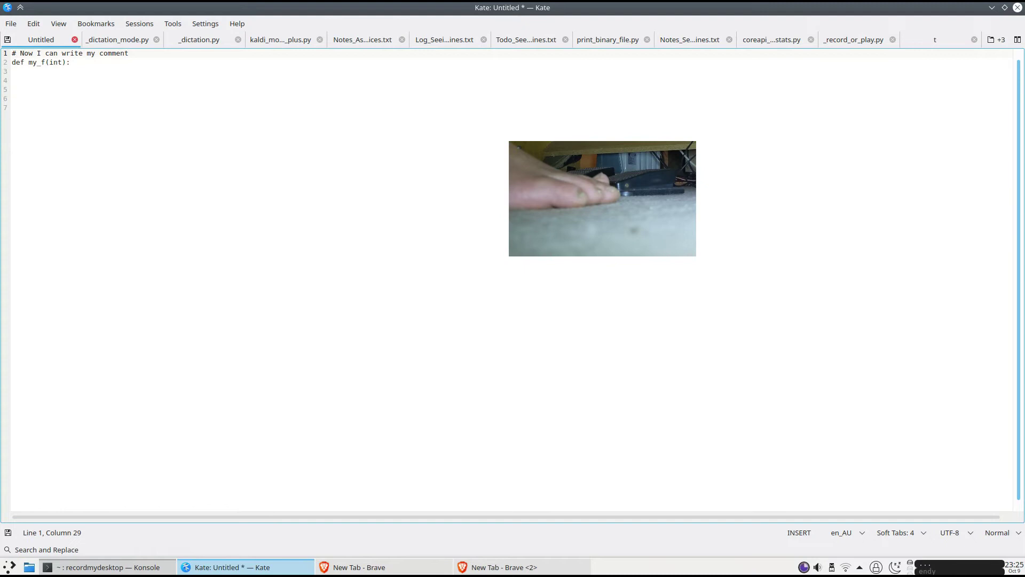
text(. )
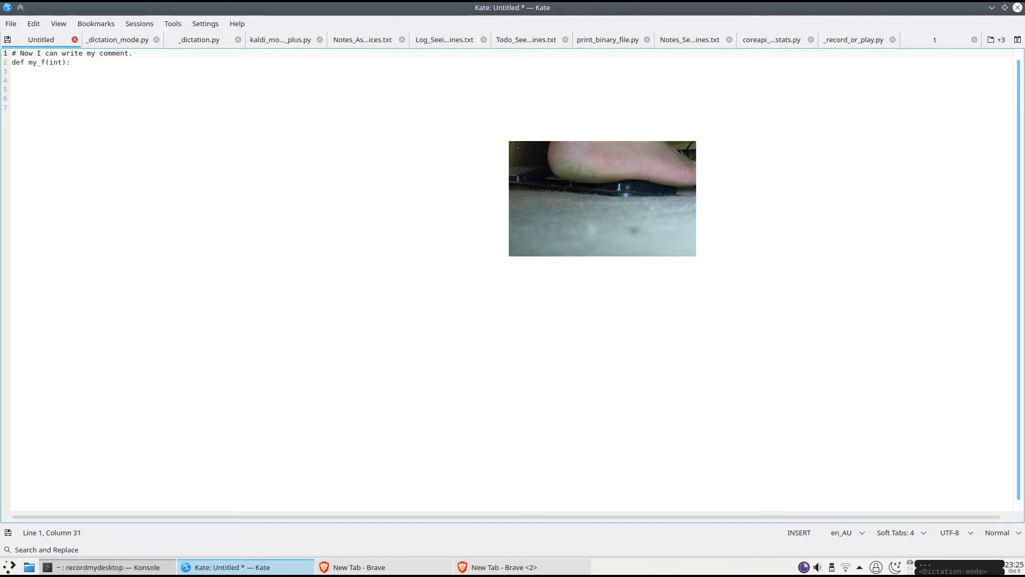
text( notice the punctuation is usually no quotes)
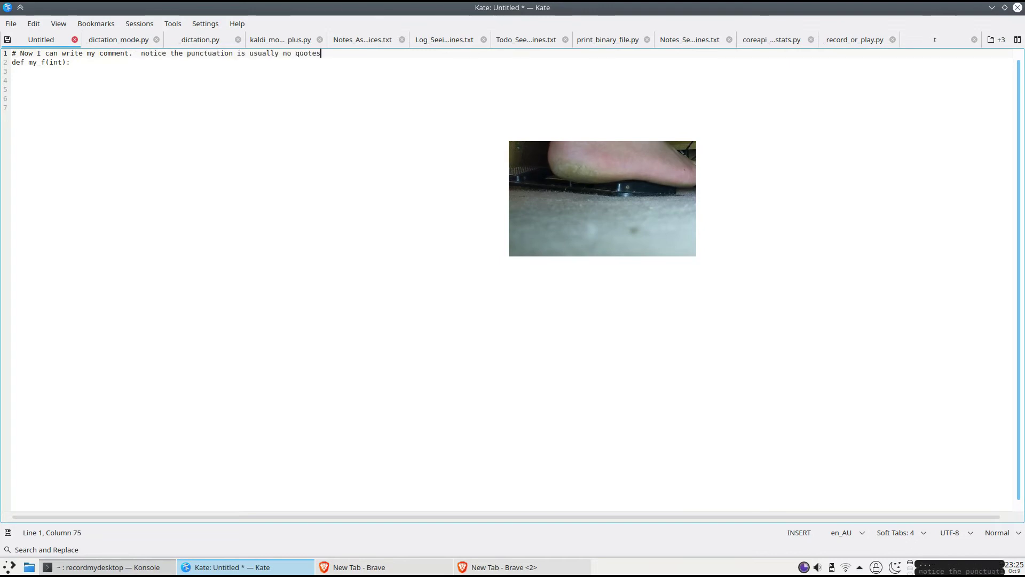
text( what i want to be)
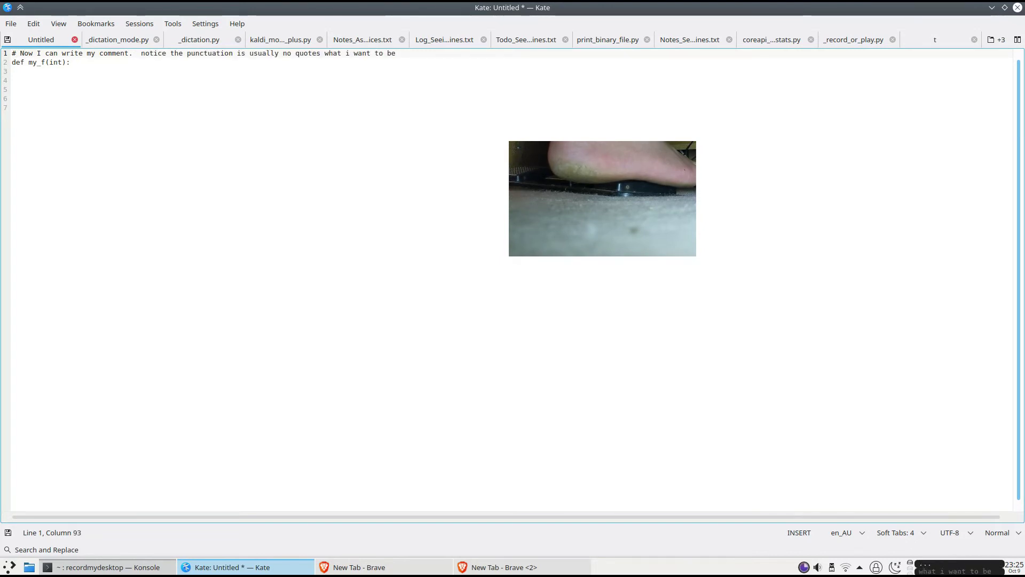
text( so then it still generally need)
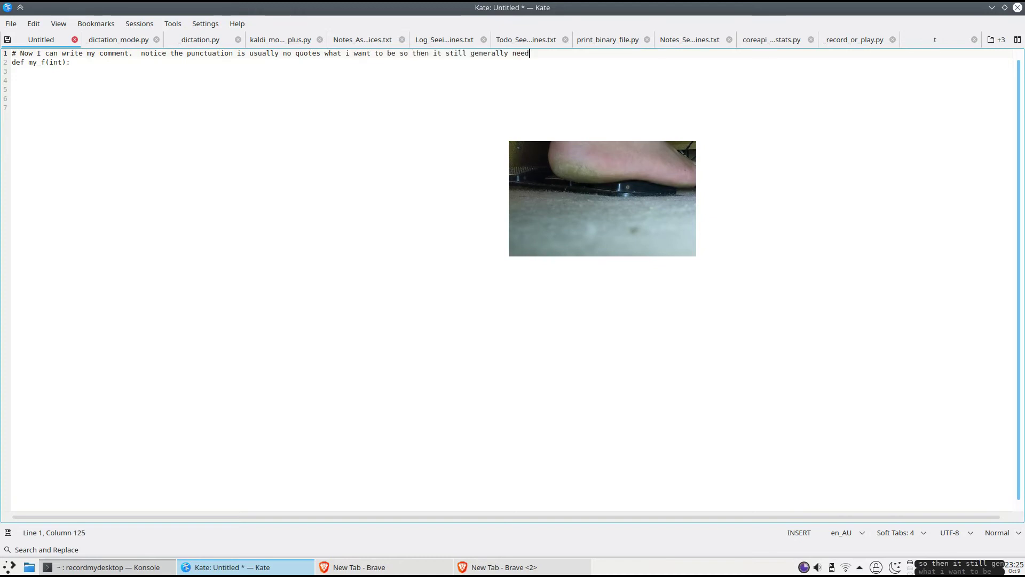
text( some modification)
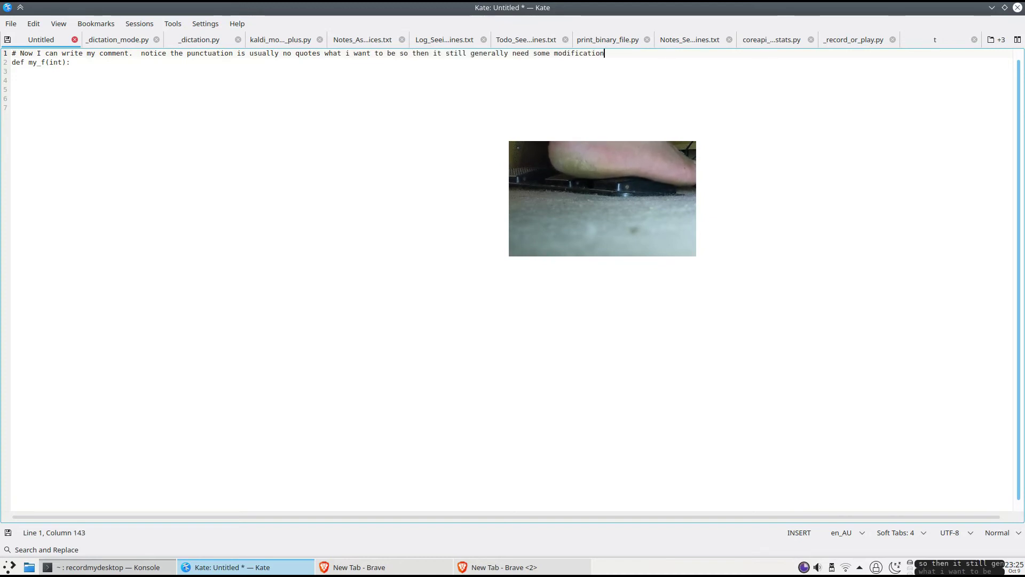
text( and for ladder is command mo)
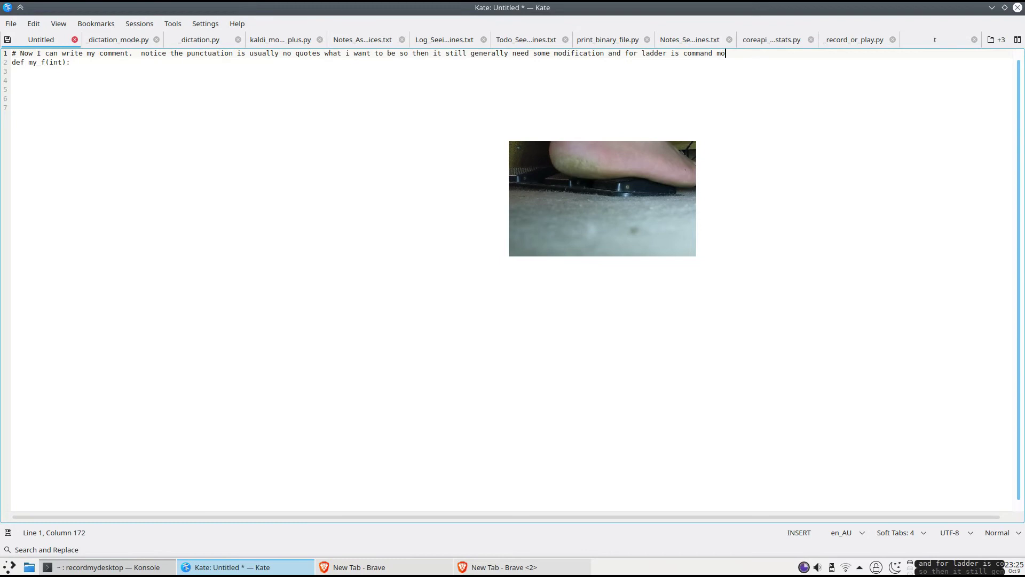
text(de)
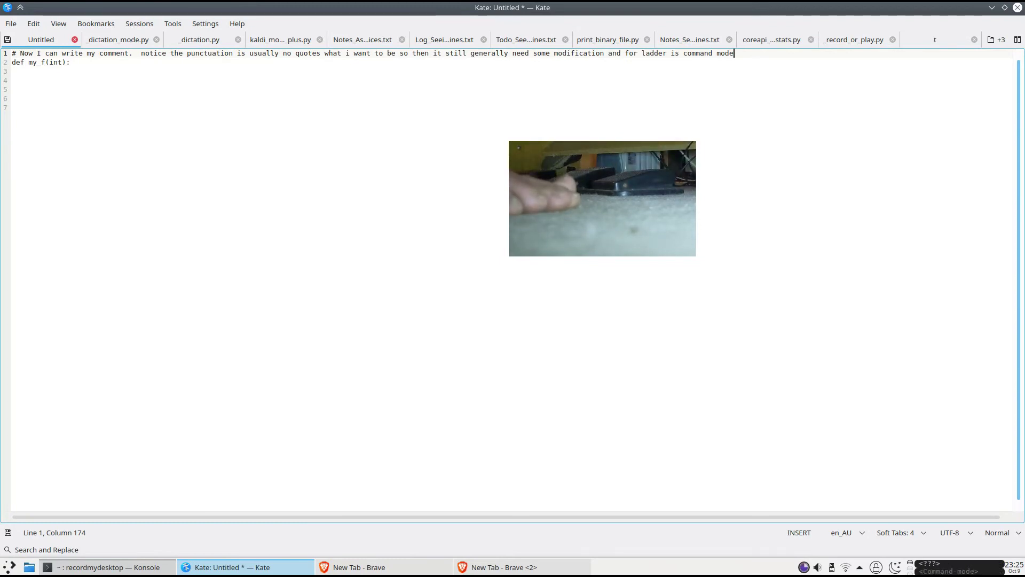
text(.)
End the comment with a period and remove the stray space and lowercase 'n' before 'Notice'
key(Home)
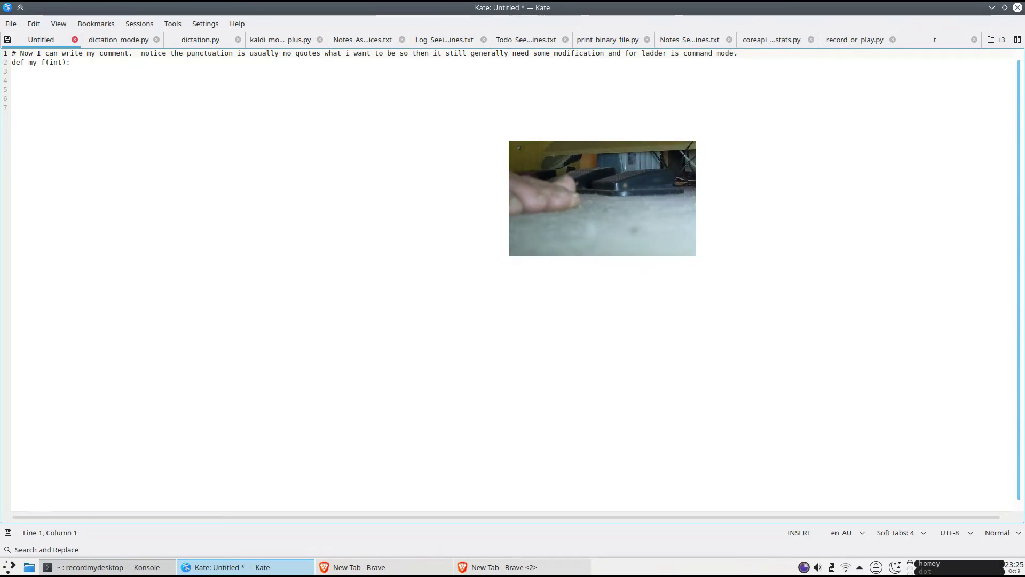
key(ctrl+Right)
key(ctrl+Right)
key(ctrl+Right)
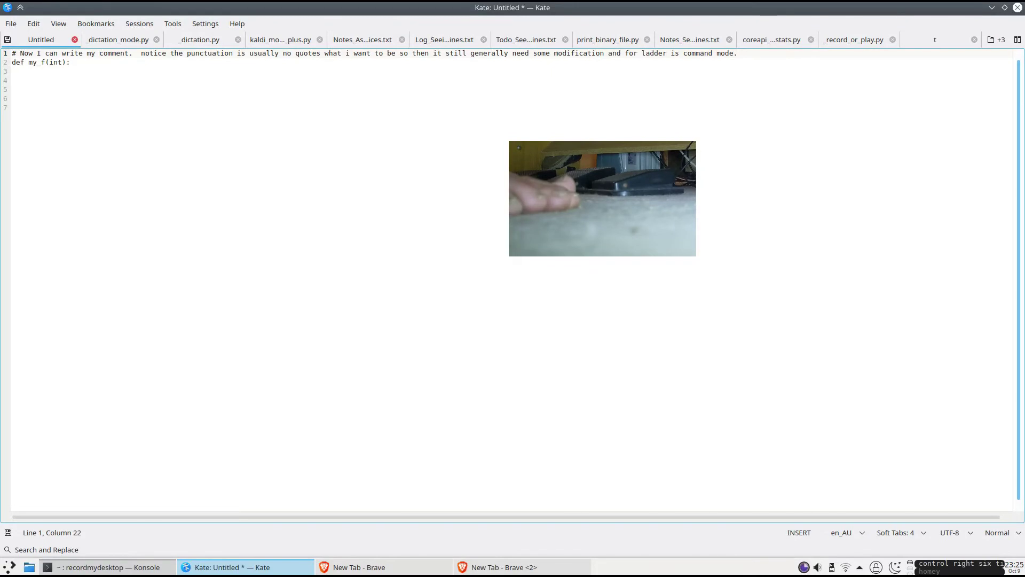
key(ctrl+Right)
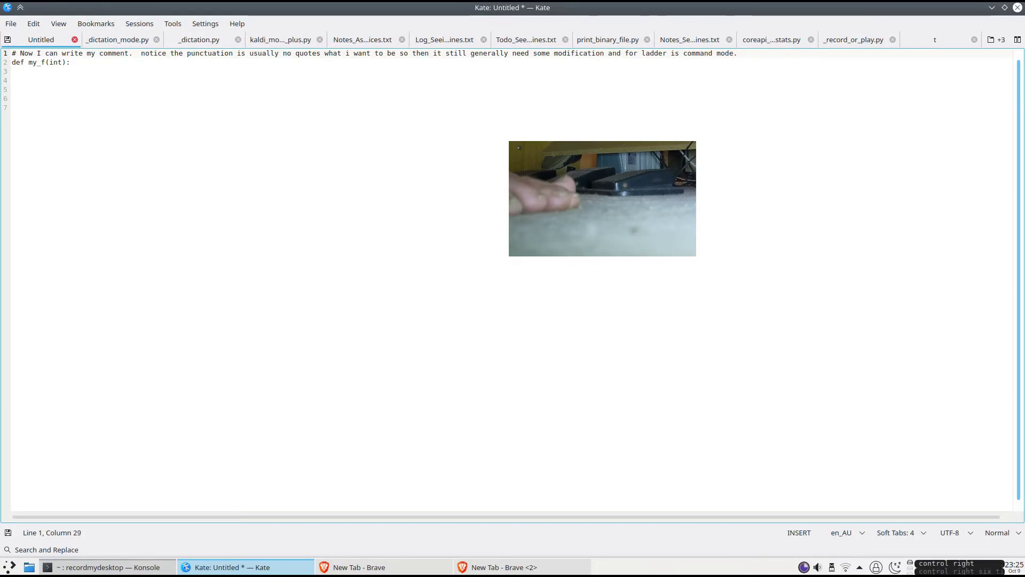
key(Right)
key(Right)
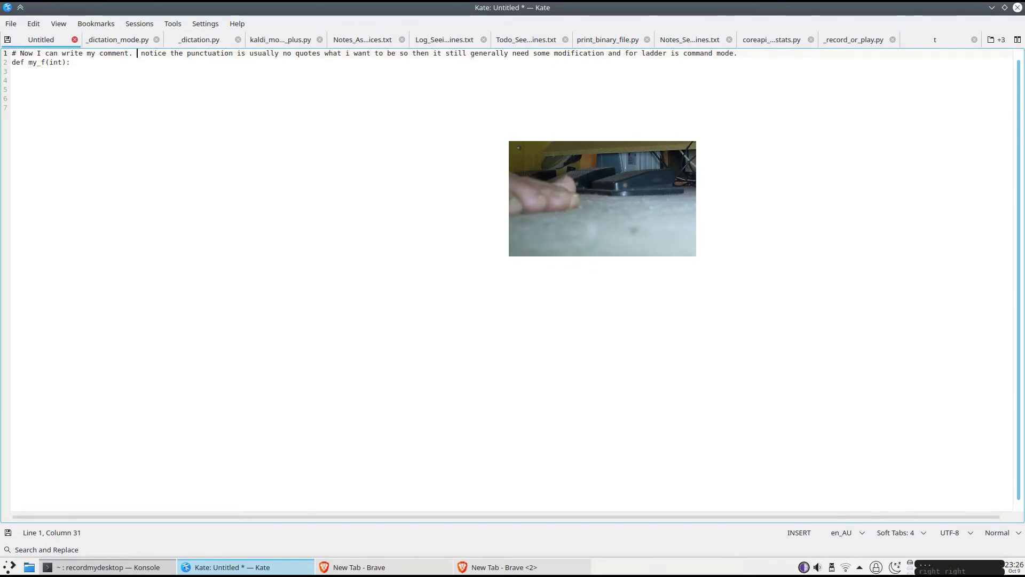
key(Delete)
key(Delete)
text(N)
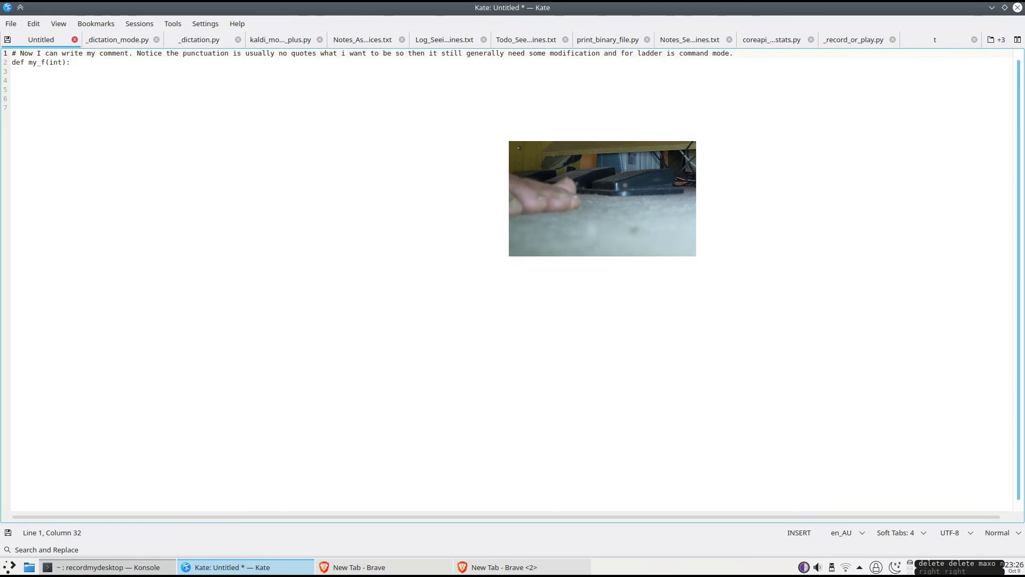
Correct 'no' to 'not' and select the misheard 'quotes' for replacement with 'quite'
key(ctrl+Right)
key(ctrl+Right)
key(ctrl+Right)
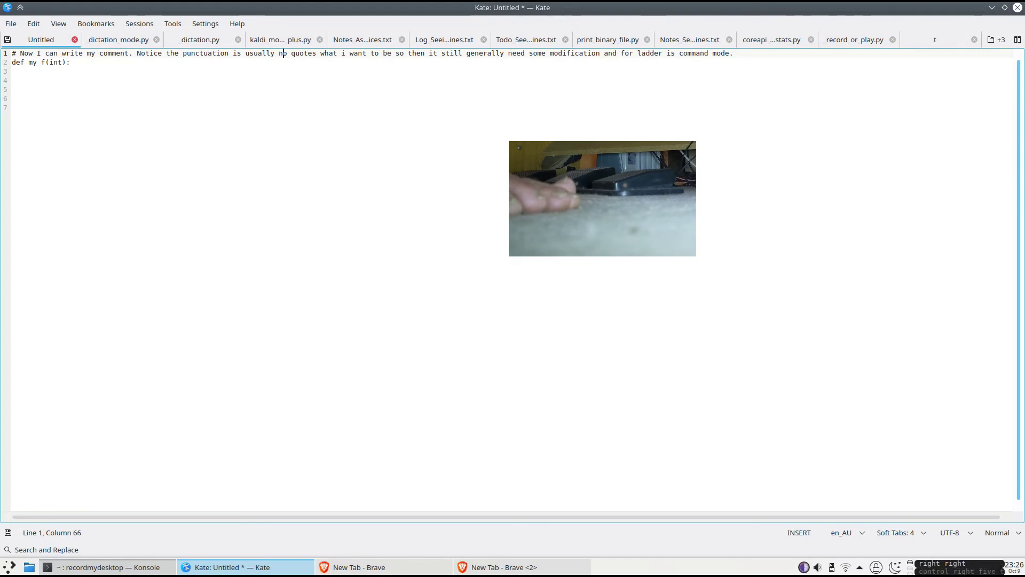
key(Right)
key(Right)
text(t)
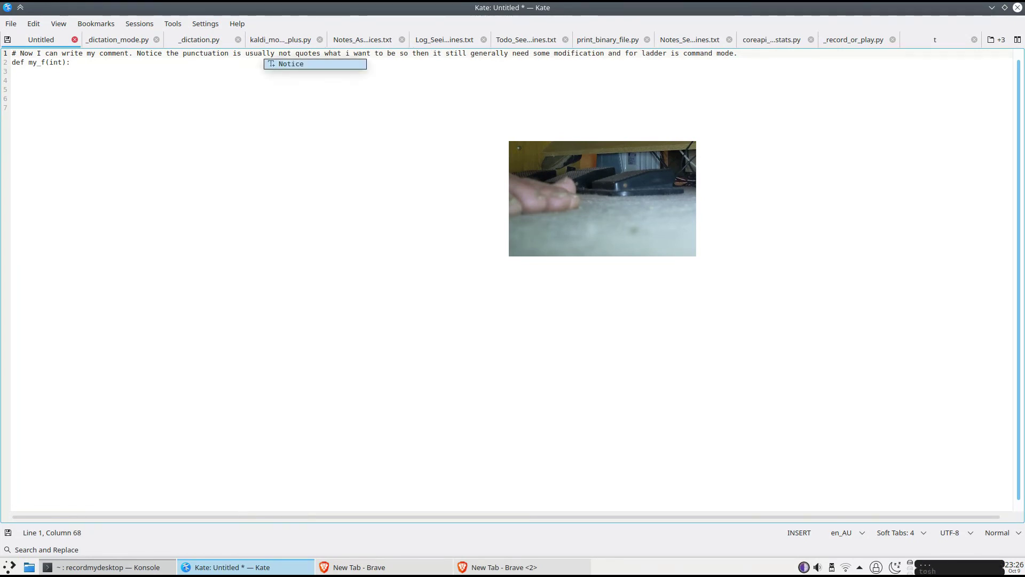
key(Right)
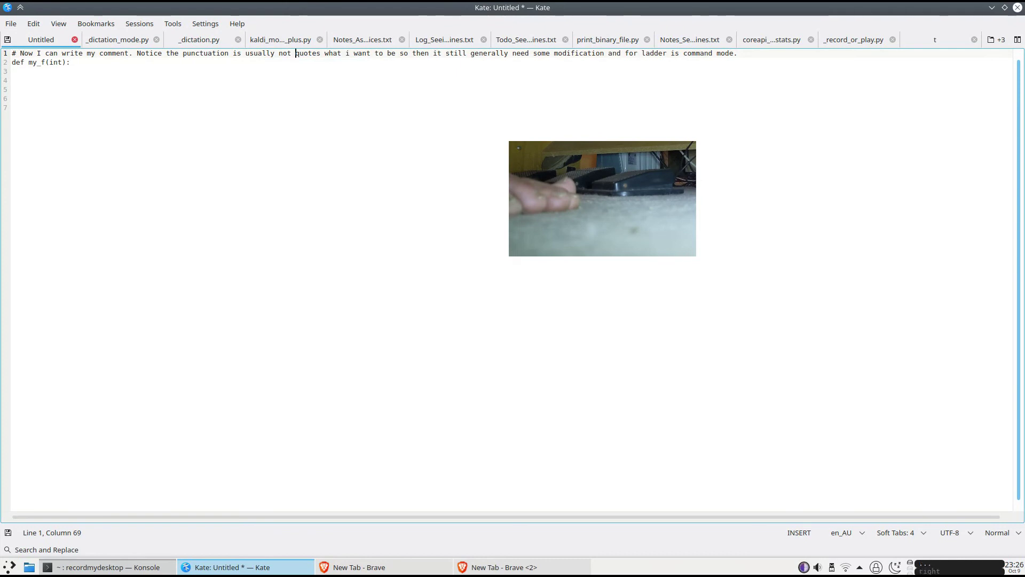
key(ctrl+shift+Right)
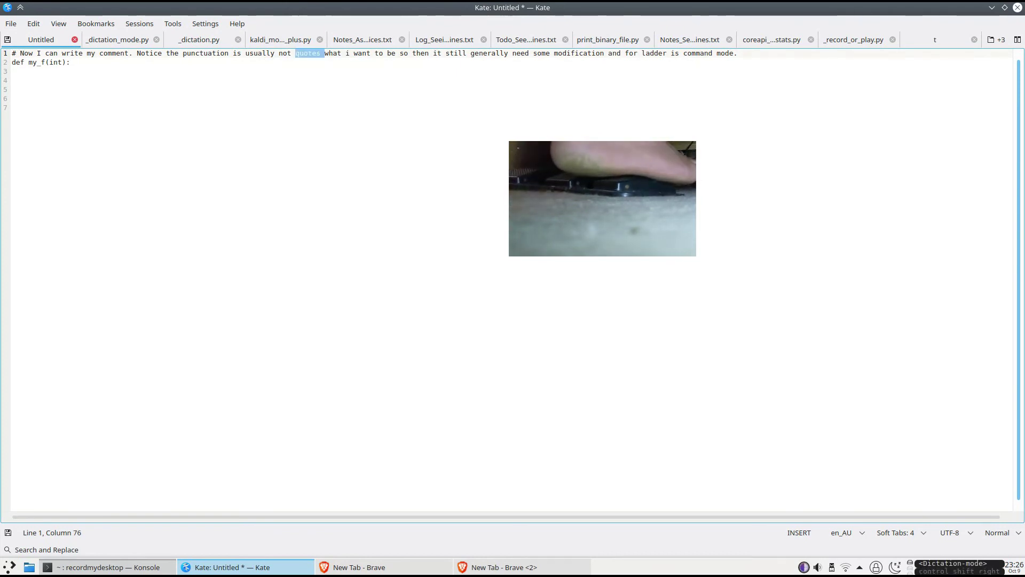
text(quite)
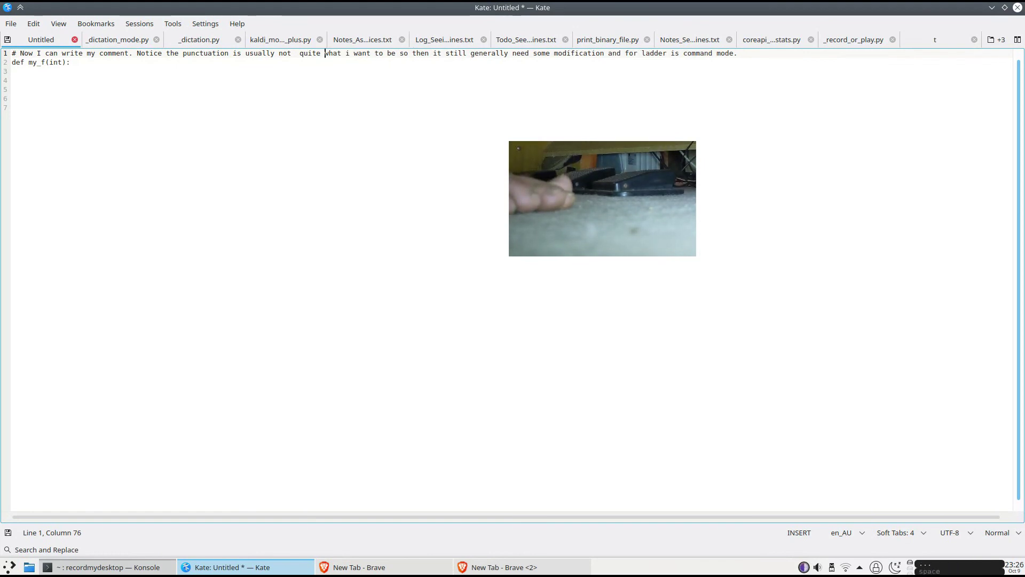
Remove the doubled space before 'quite', capitalise 'I' before 'want', and insert 'it'
key(Left)
key(BackSpace)
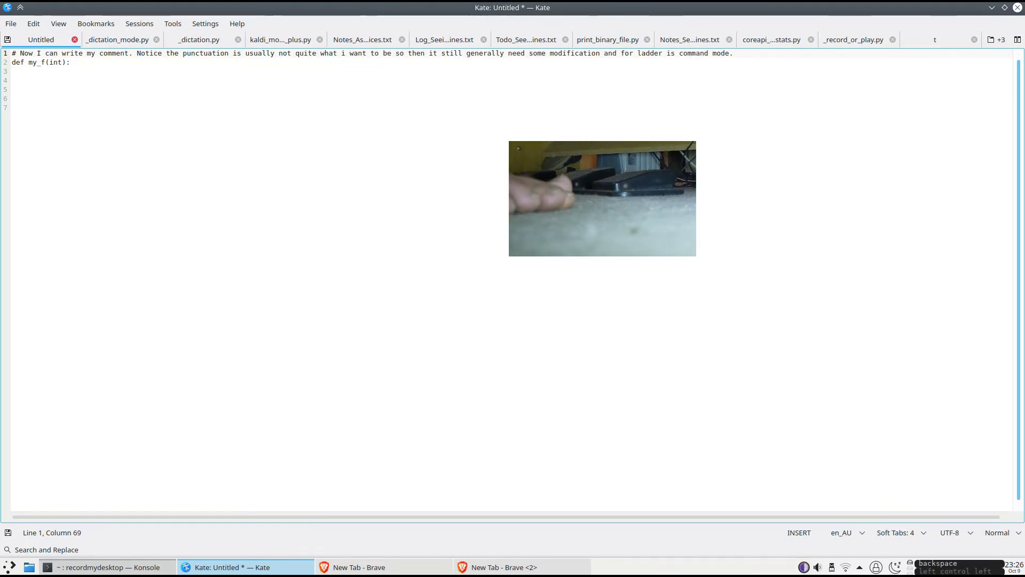
key(ctrl+Right)
key(ctrl+Right)
key(ctrl+Right)
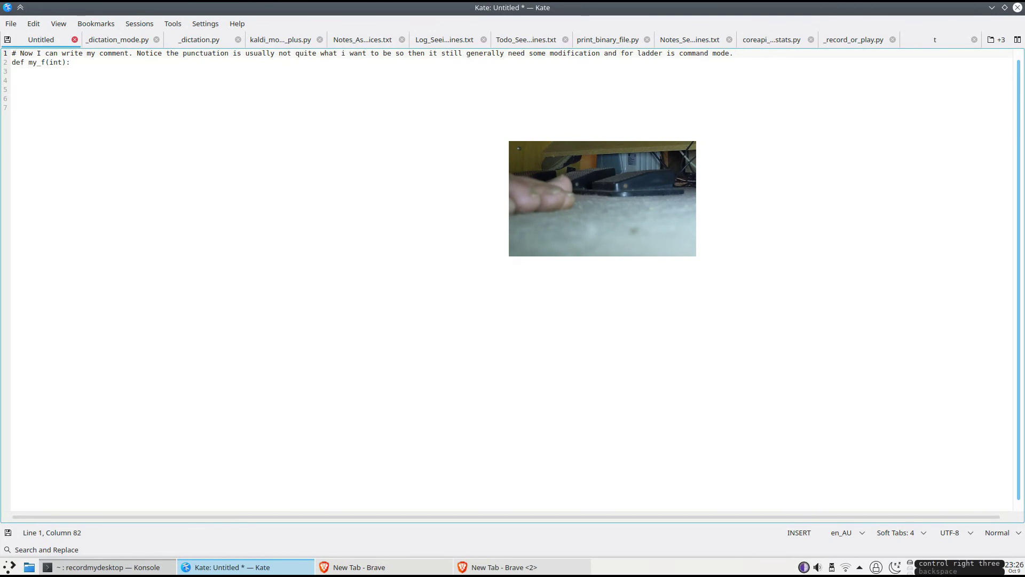
key(Left)
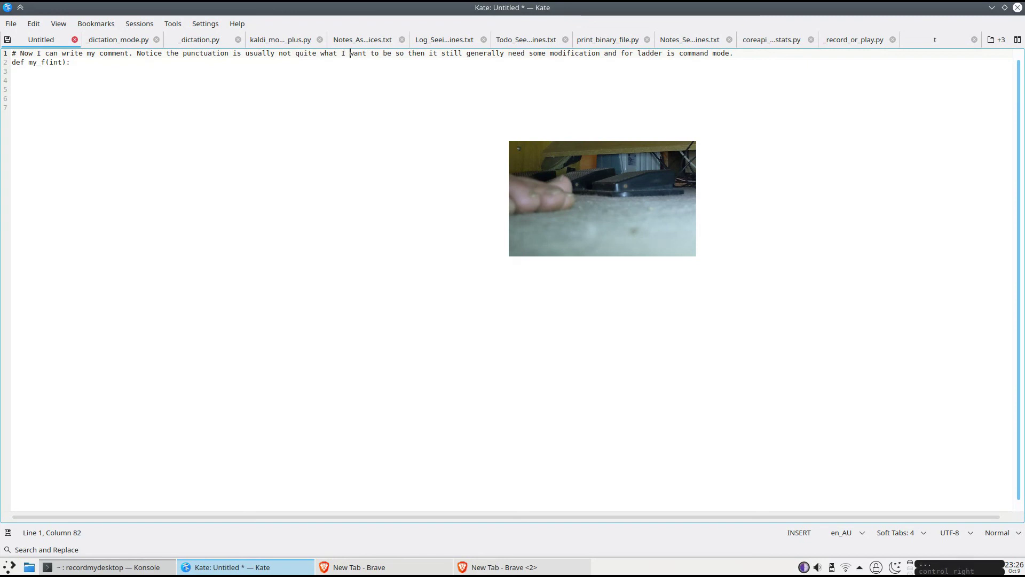
key(ctrl+Right)
text(it)
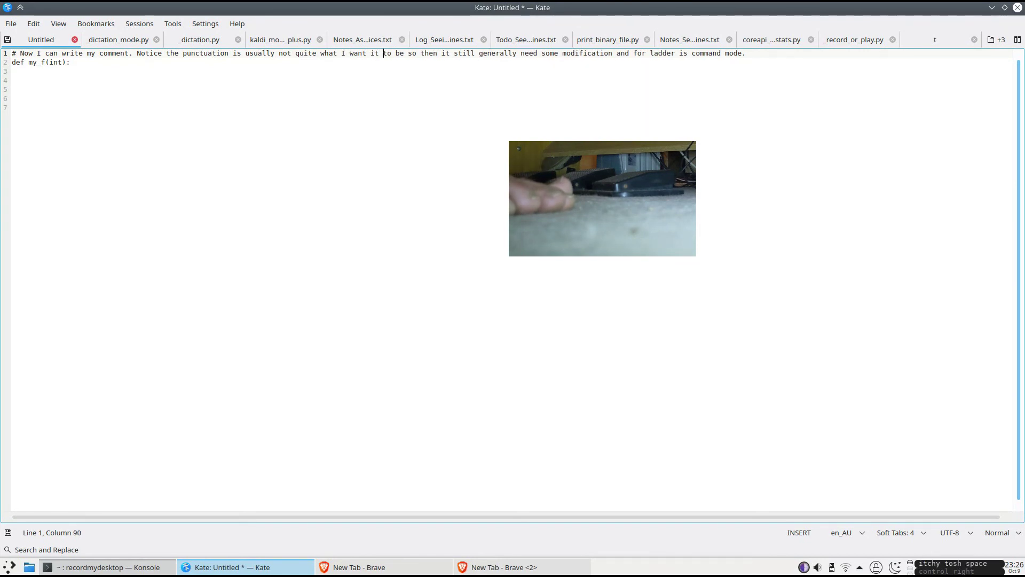